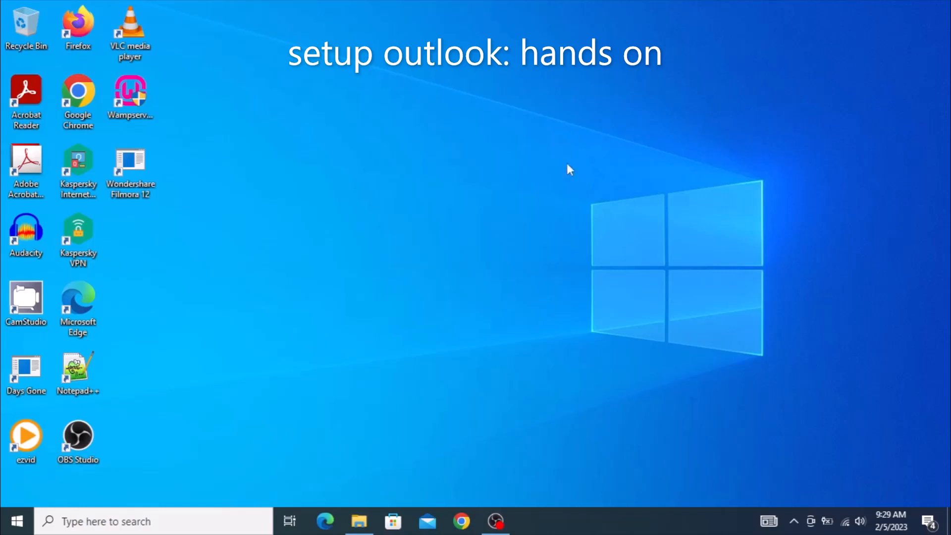
Search Windows for 'out' and launch Outlook 2016 from the results.
click(133, 522)
text(out)
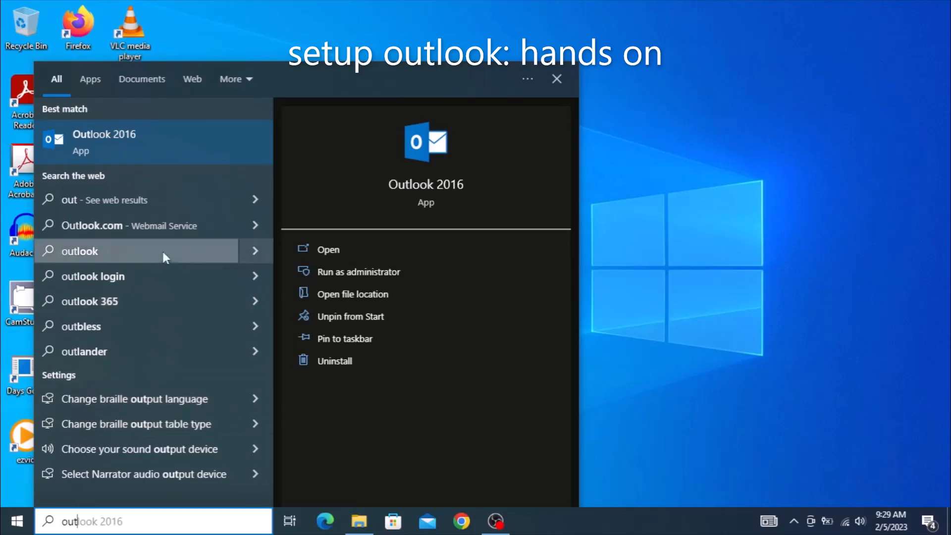
click(435, 187)
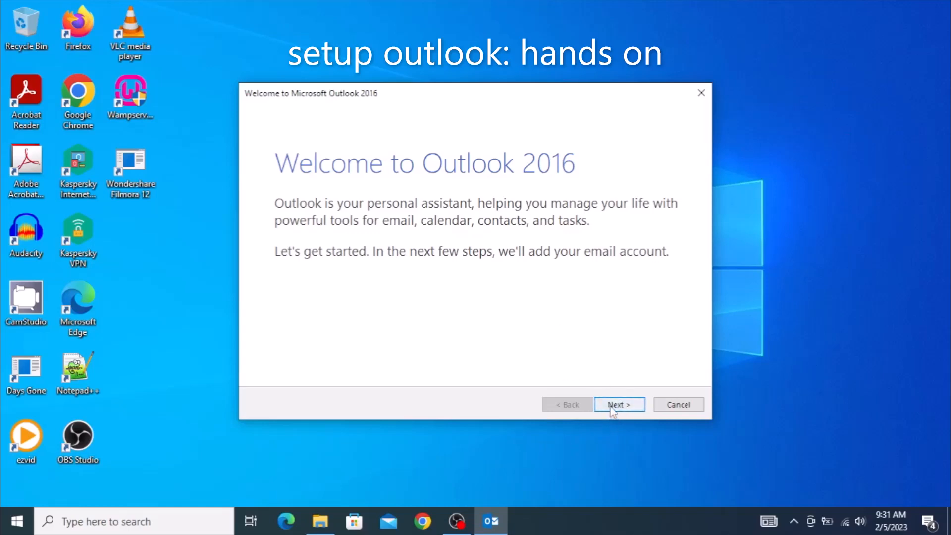
Start adding an e-mail account, choose manual setup, and select POP or IMAP as the service.
click(613, 405)
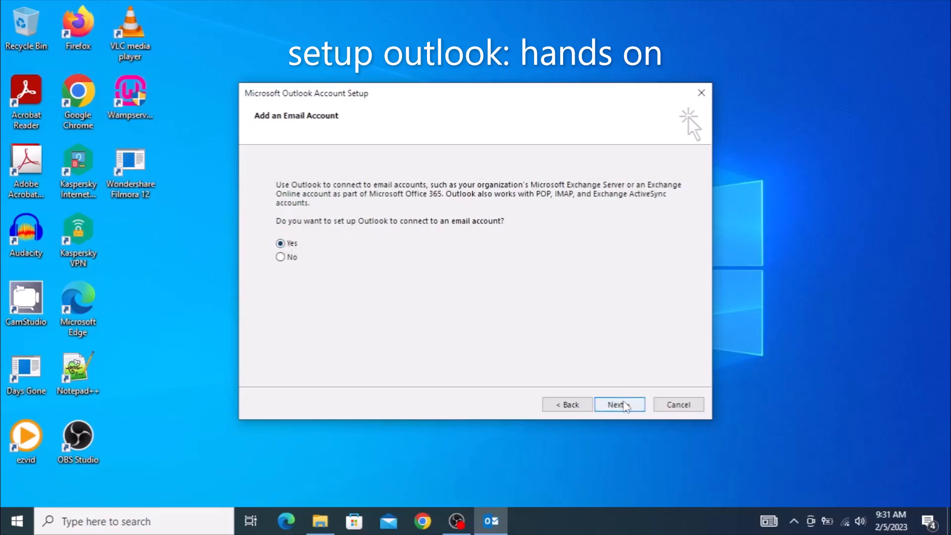
click(622, 408)
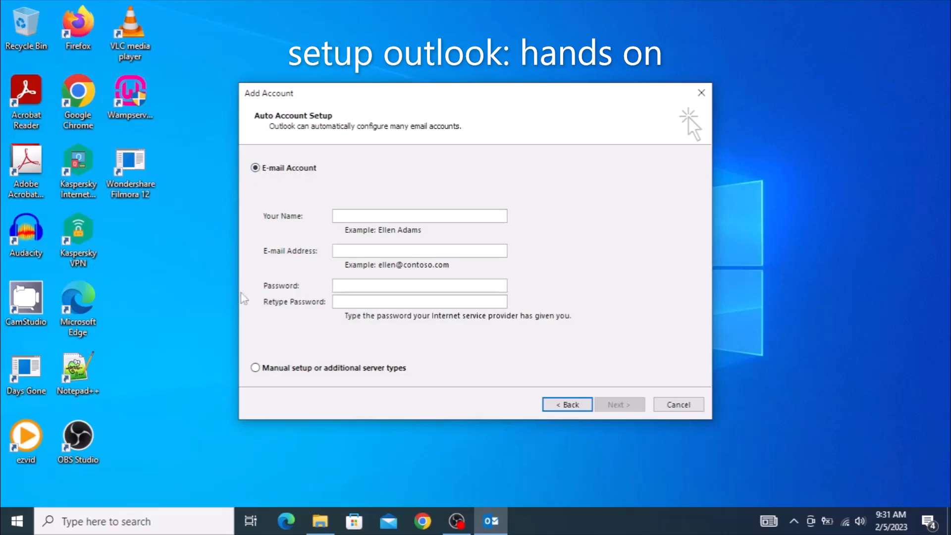
click(256, 369)
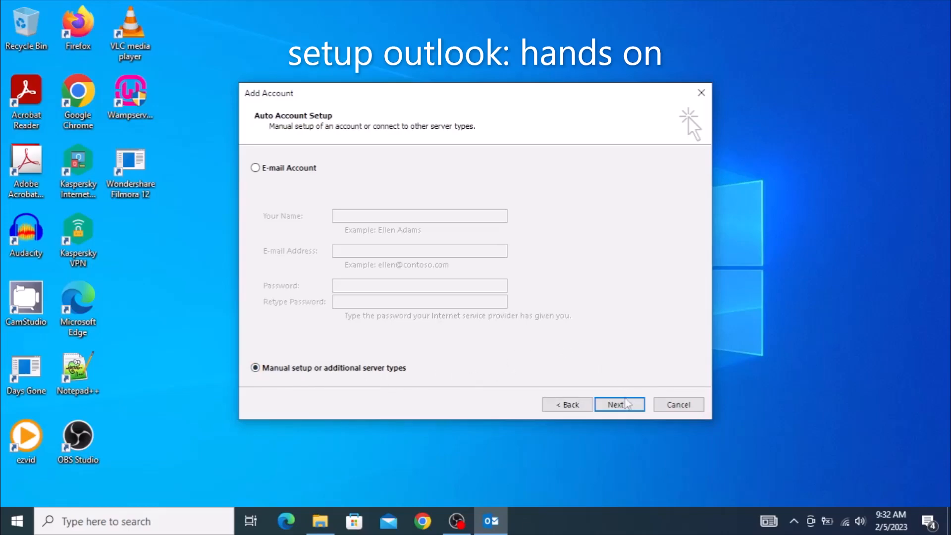
click(625, 409)
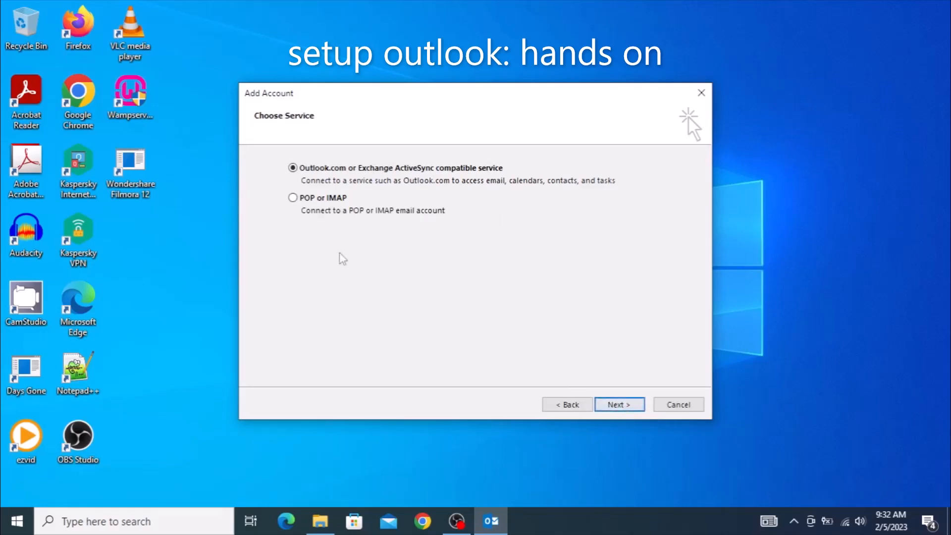
click(292, 198)
Enter the user's full name as display name and their e-mail address in the account form.
click(619, 406)
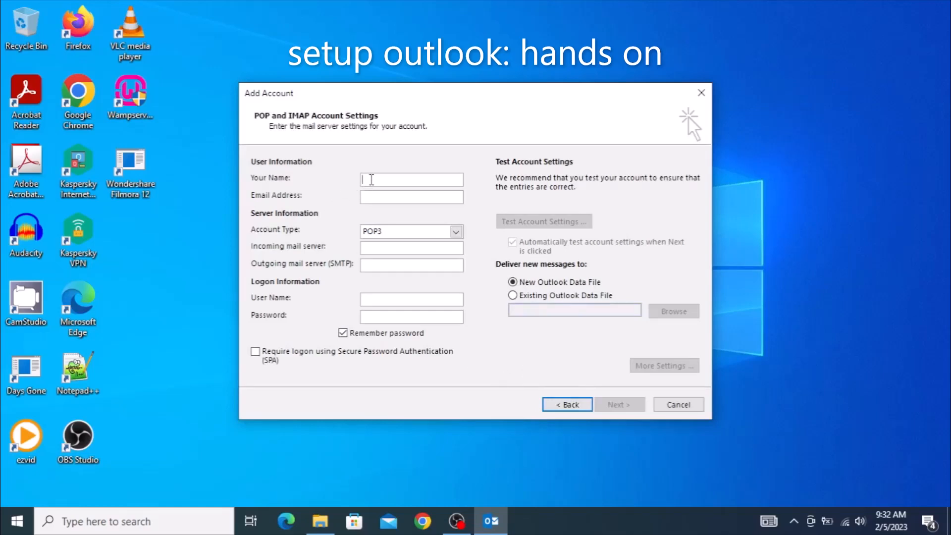
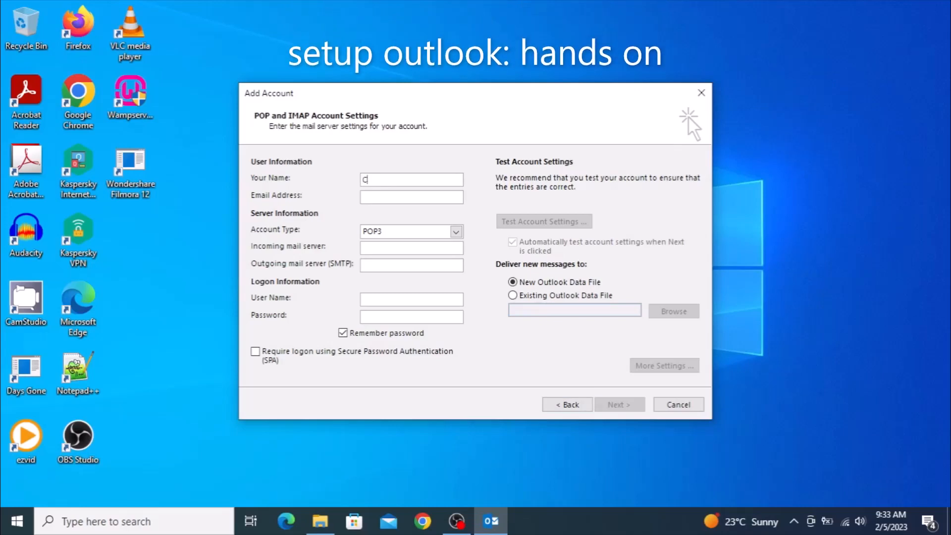
key(Home)
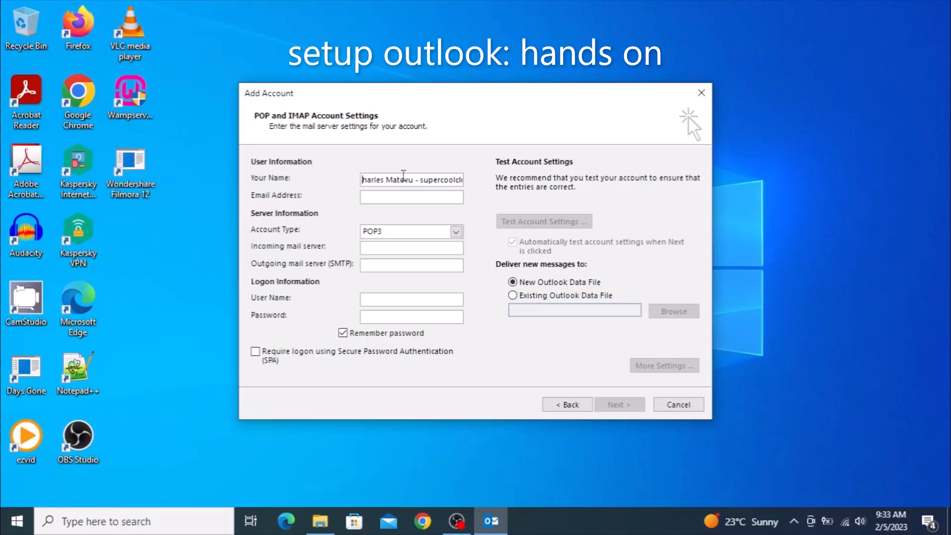
click(379, 198)
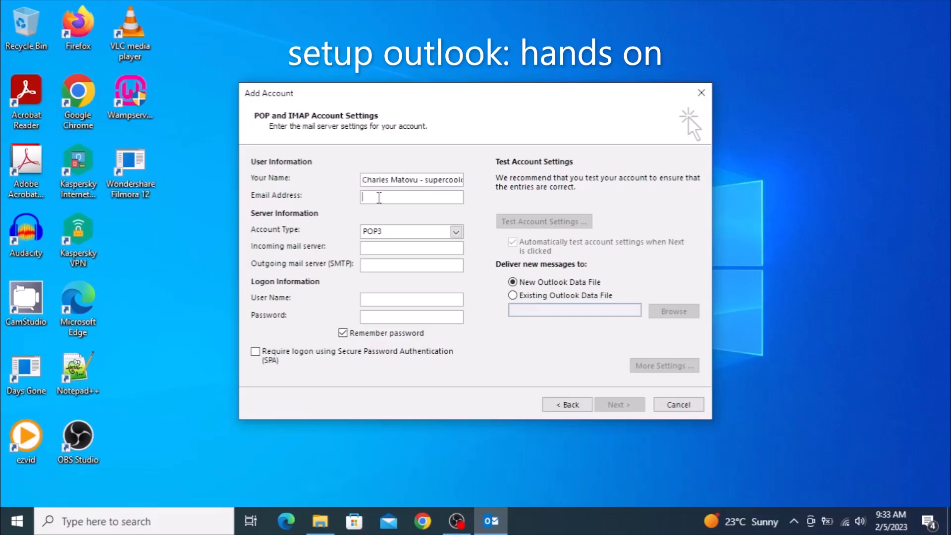
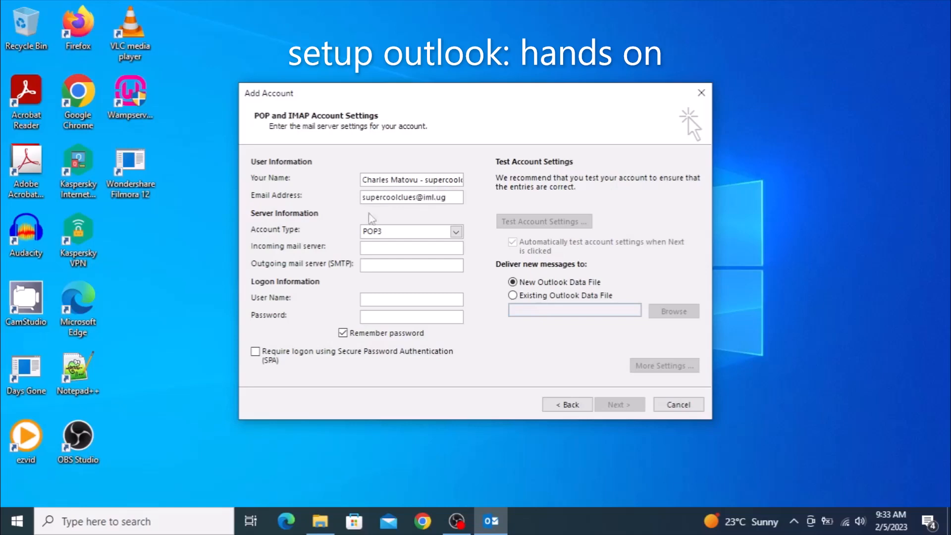
Set mail.iml.ug as both incoming and outgoing server, keeping POP3 as the account type.
click(381, 246)
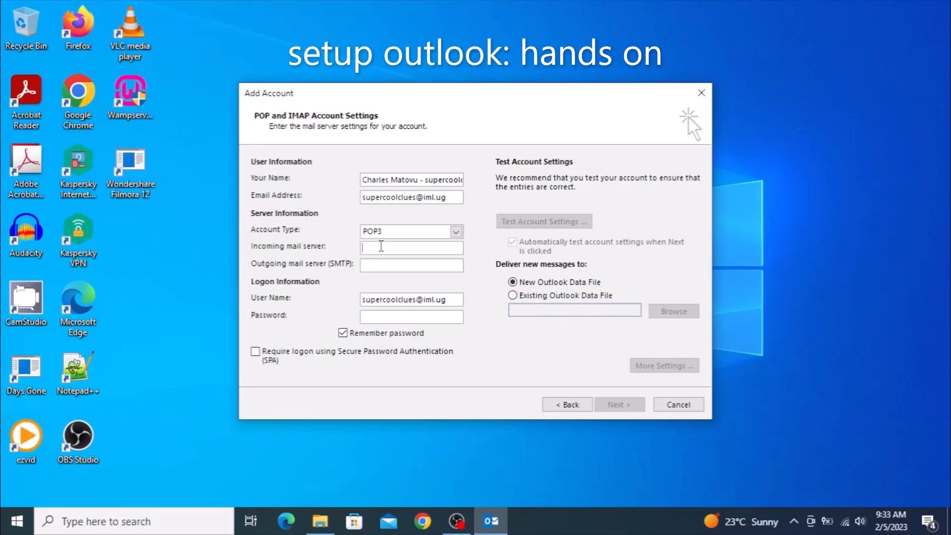
text(mail.iml.ug)
click(388, 267)
text(mail)
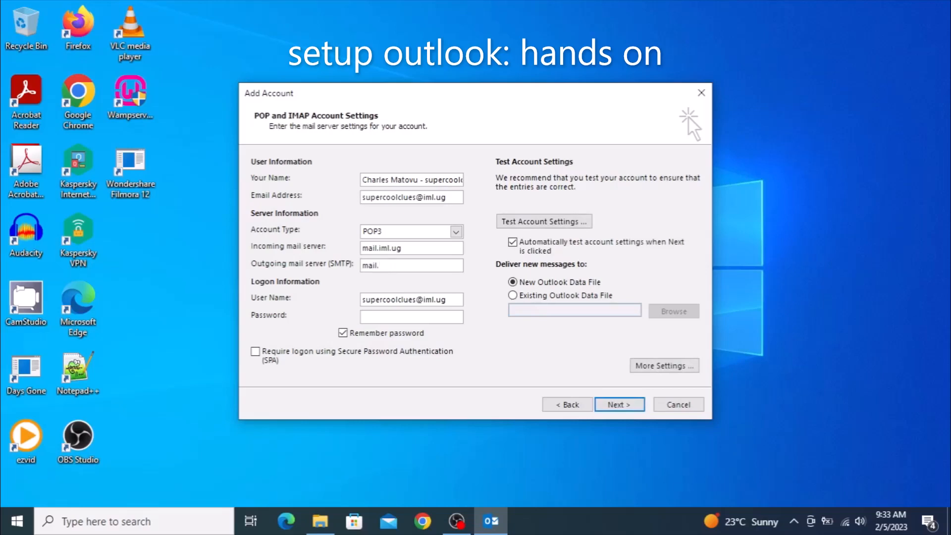
text(.iml.ug)
click(455, 231)
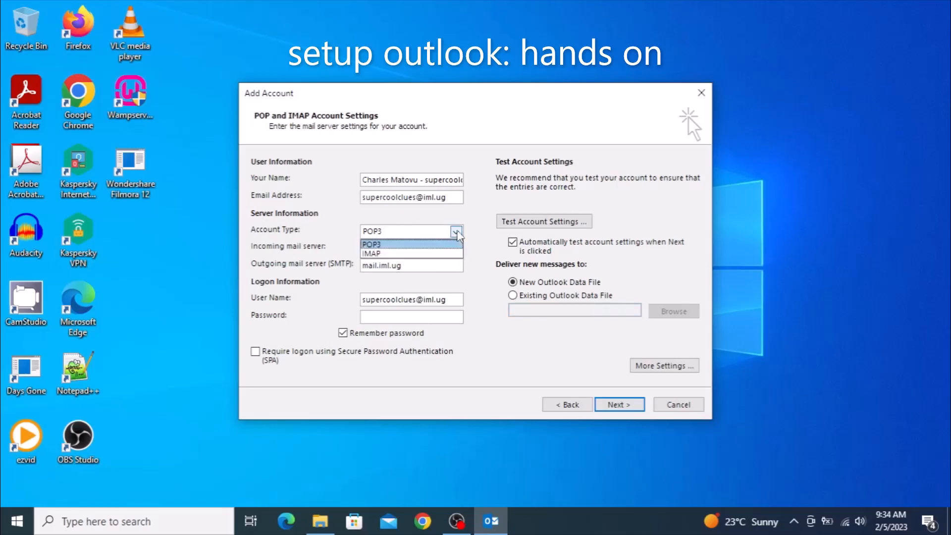
click(405, 244)
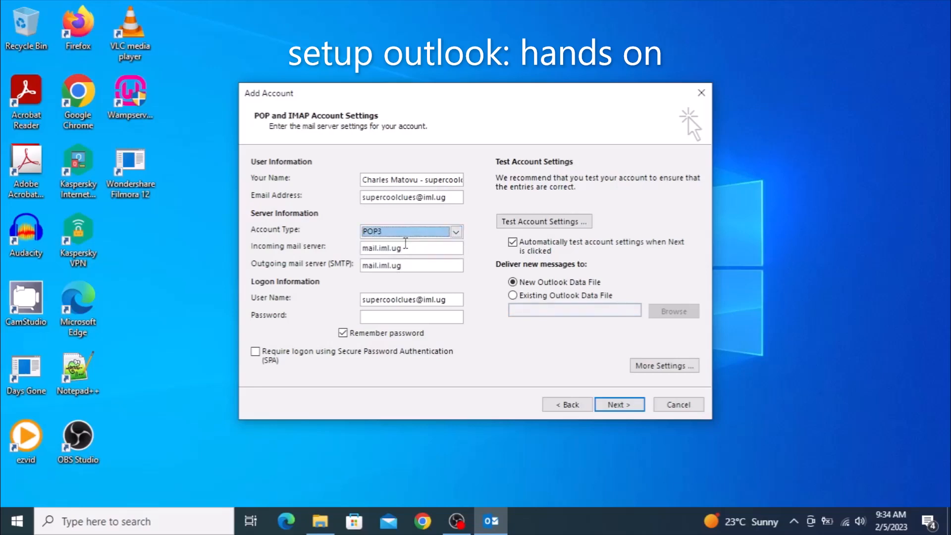
click(455, 232)
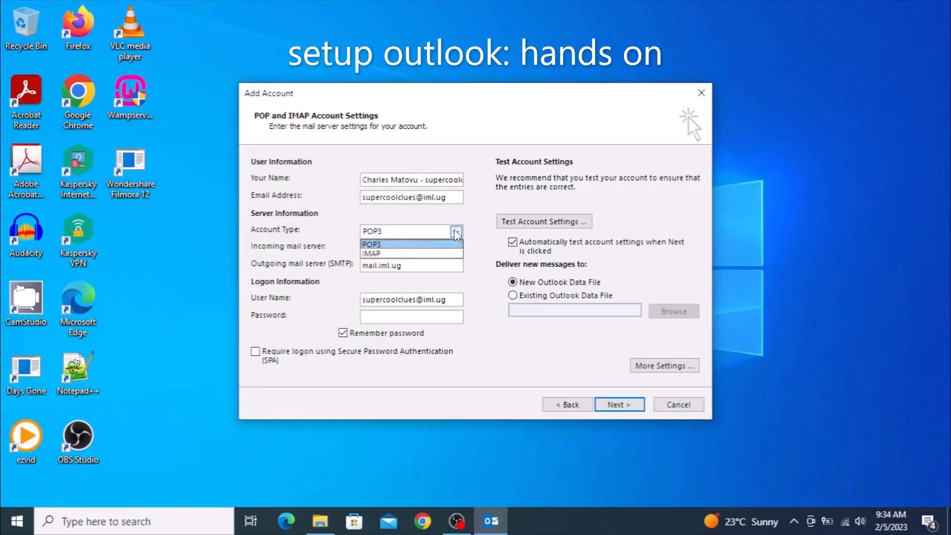
click(411, 244)
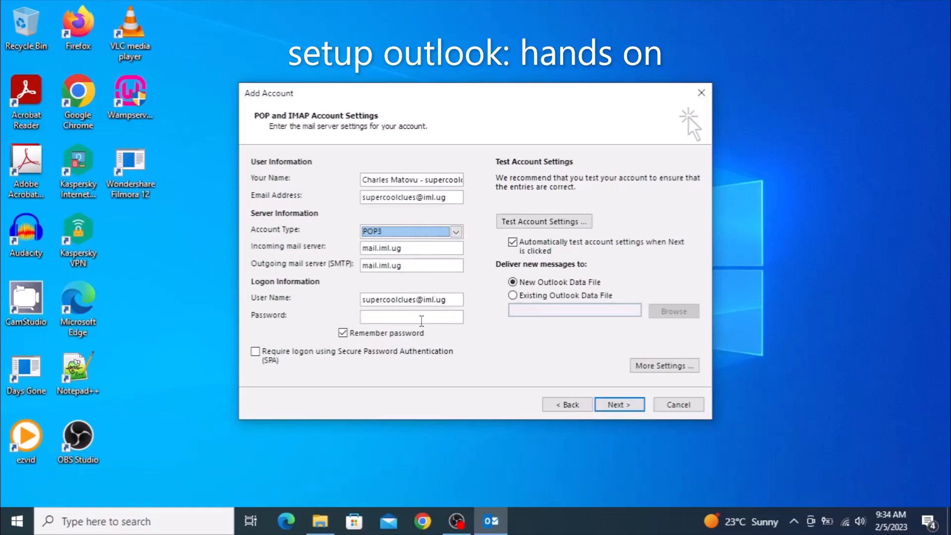
Enter the account password and keep Remember password ticked.
click(379, 319)
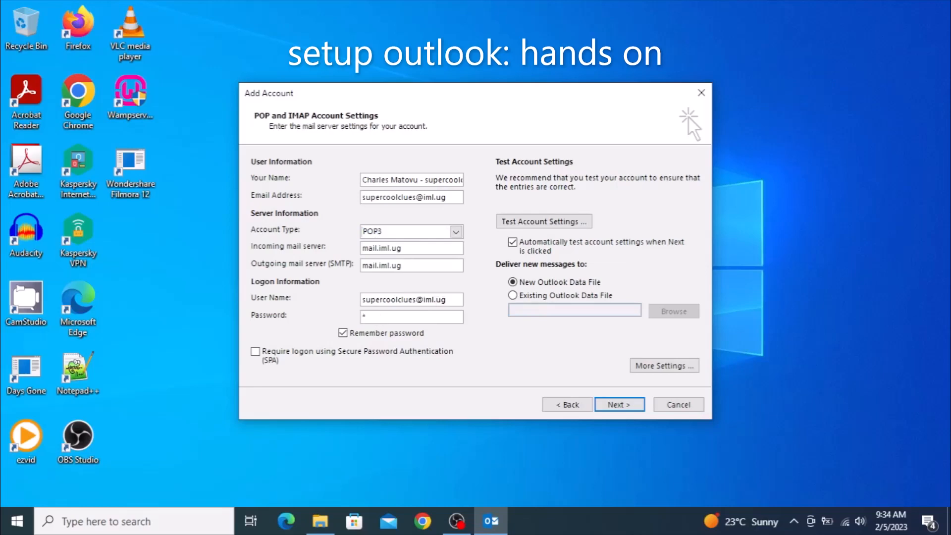
text(****)
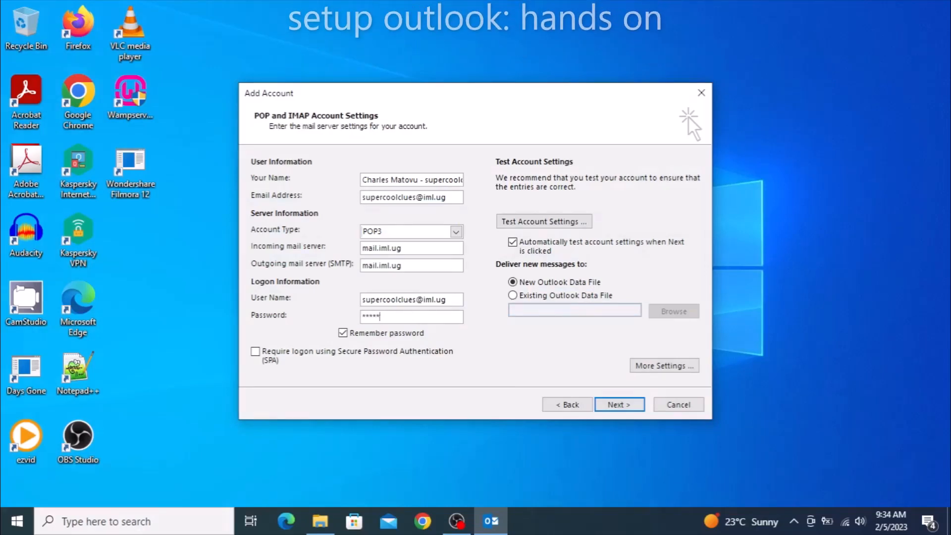
key(BackSpace)
key(BackSpace)
key(BackSpace)
key(BackSpace)
key(BackSpace)
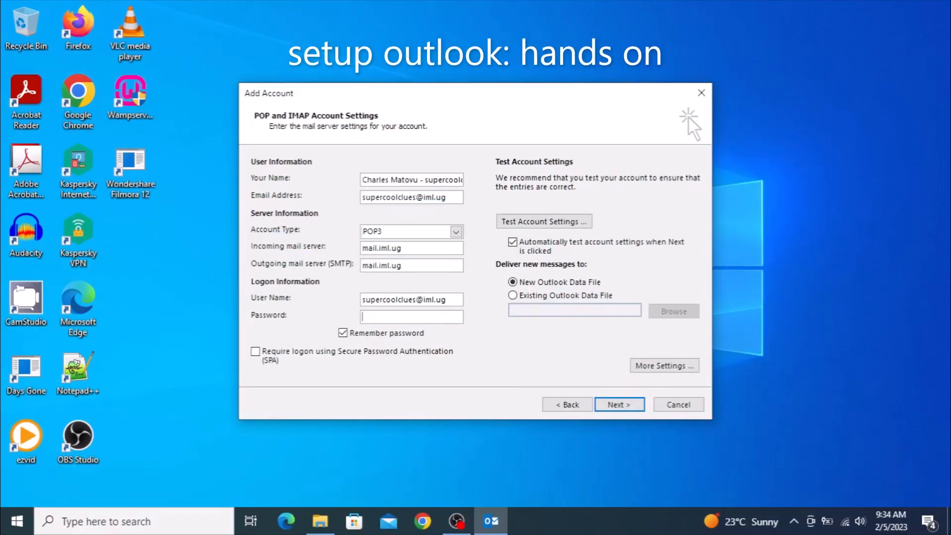
text(*********)
text(******)
click(343, 333)
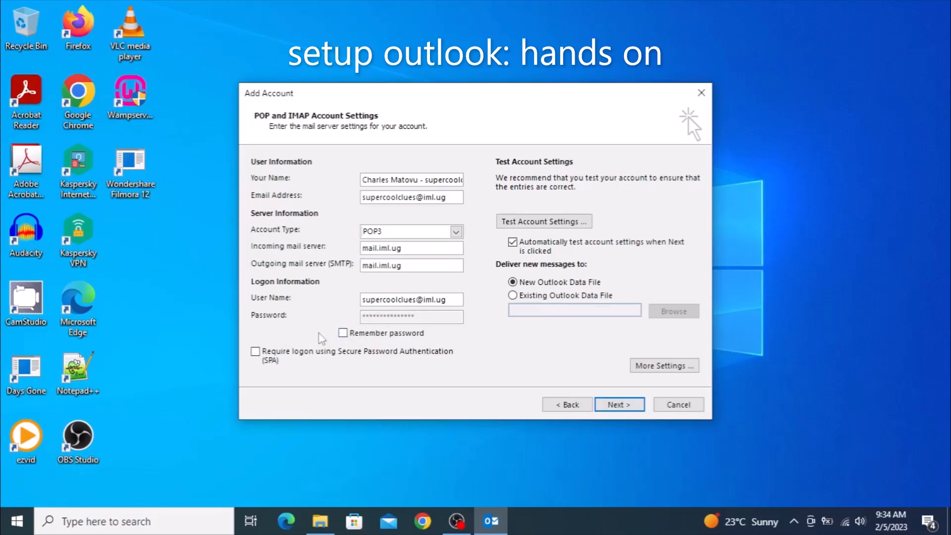
click(342, 333)
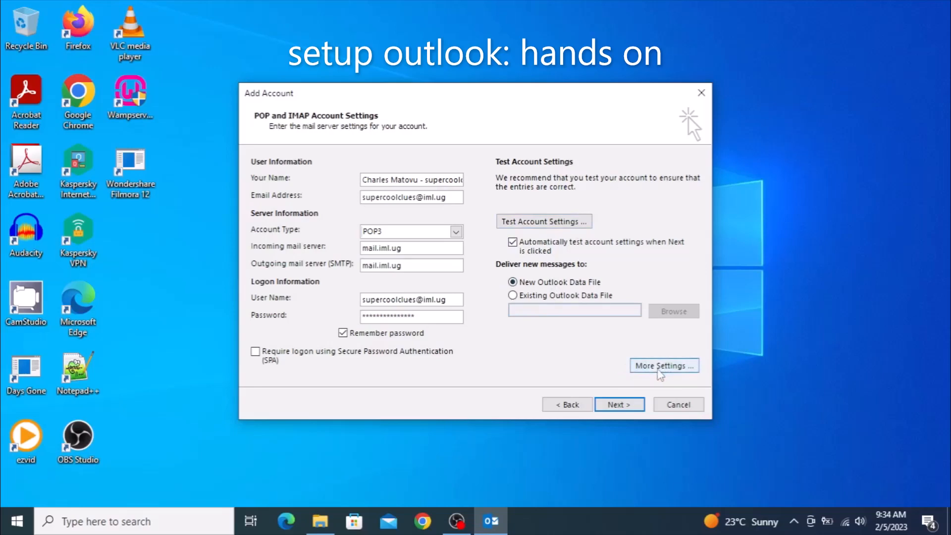
In More Settings, require SMTP authentication and view the server ports (POP3 110, SMTP 25).
click(659, 367)
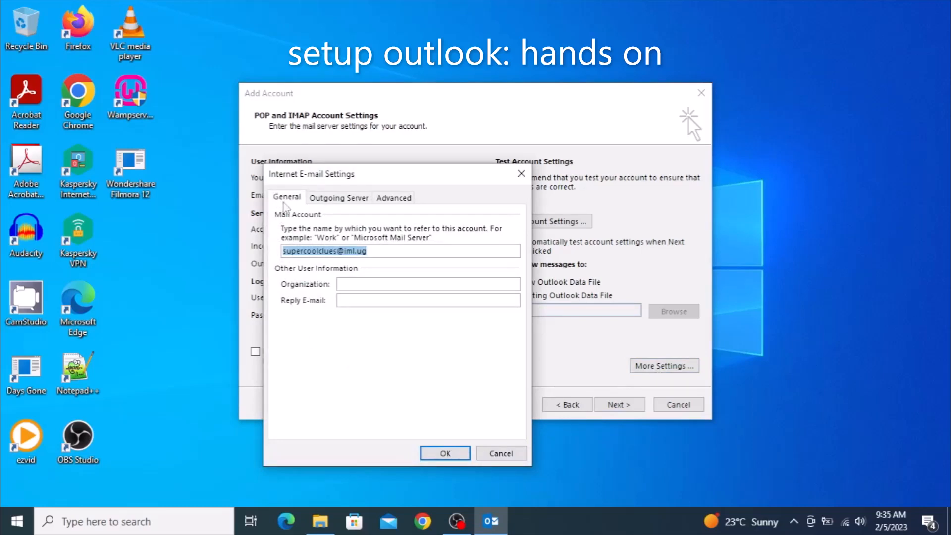
click(345, 199)
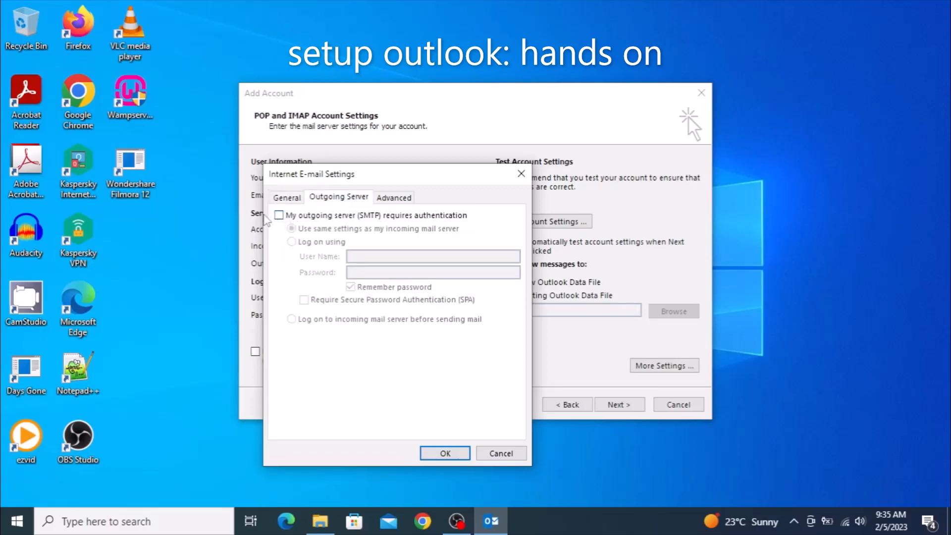
click(278, 216)
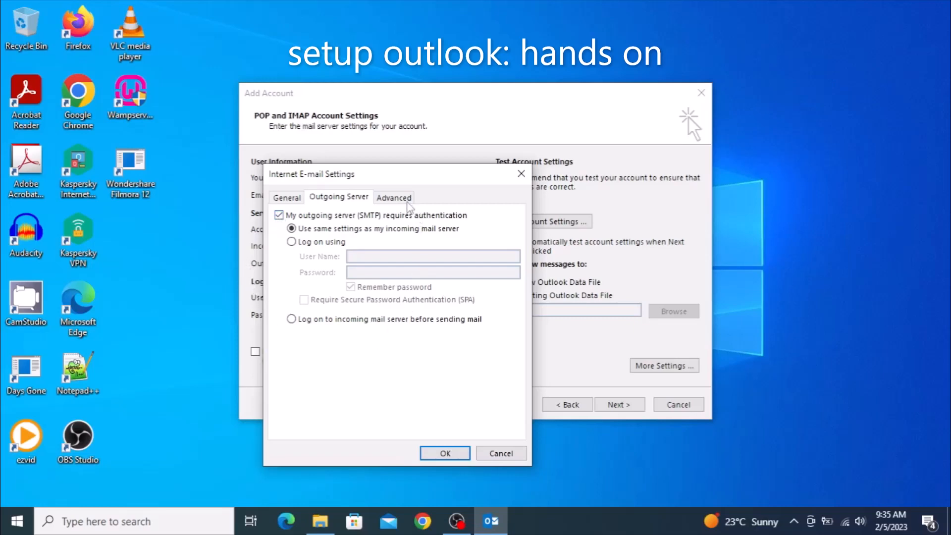
click(398, 199)
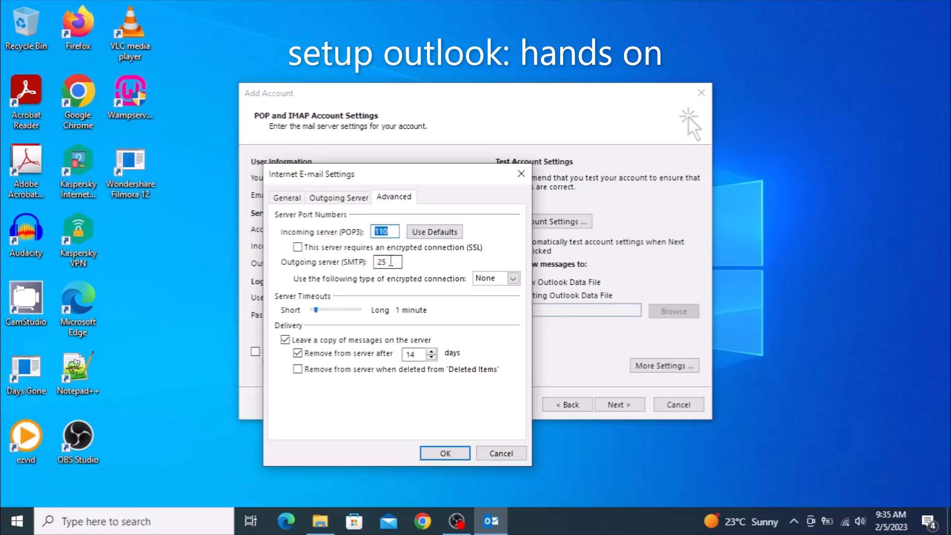
Change the SMTP port to 26, enable removal from server when deleted from Deleted Items, and confirm.
click(391, 261)
key(BackSpace)
text(6)
click(298, 353)
click(298, 353)
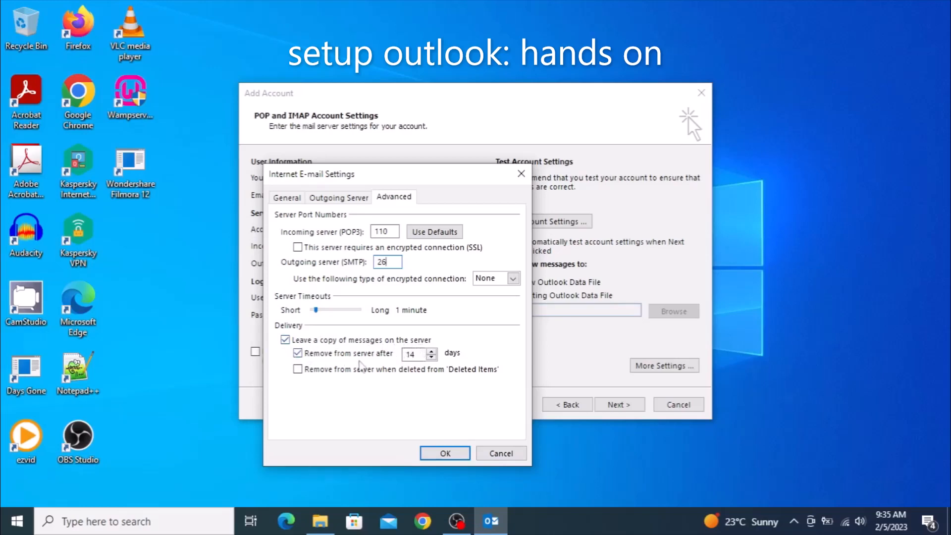
click(298, 370)
click(445, 454)
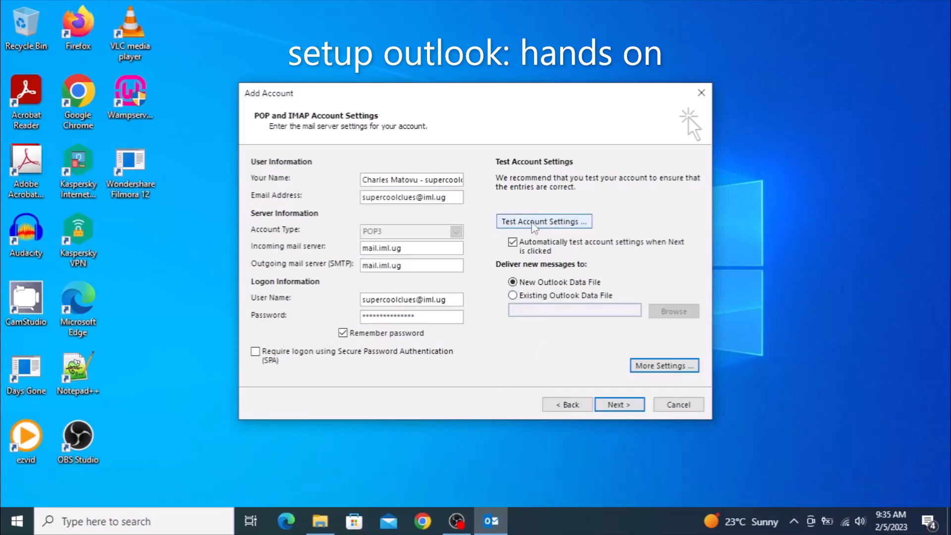
Test the account settings and close the successful POP3 logon and test-message results.
click(533, 227)
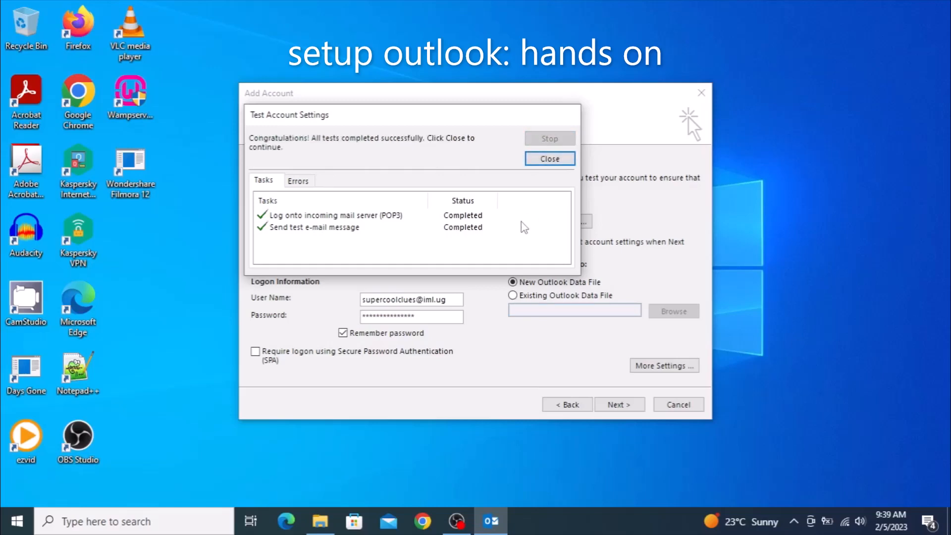
click(548, 159)
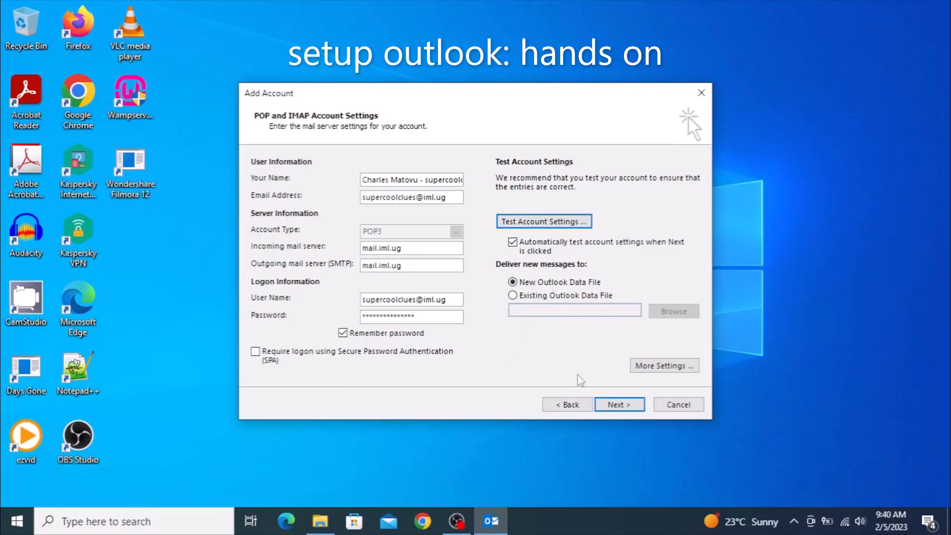
Advance the wizard, let the automatic account test pass, and close its results.
click(624, 406)
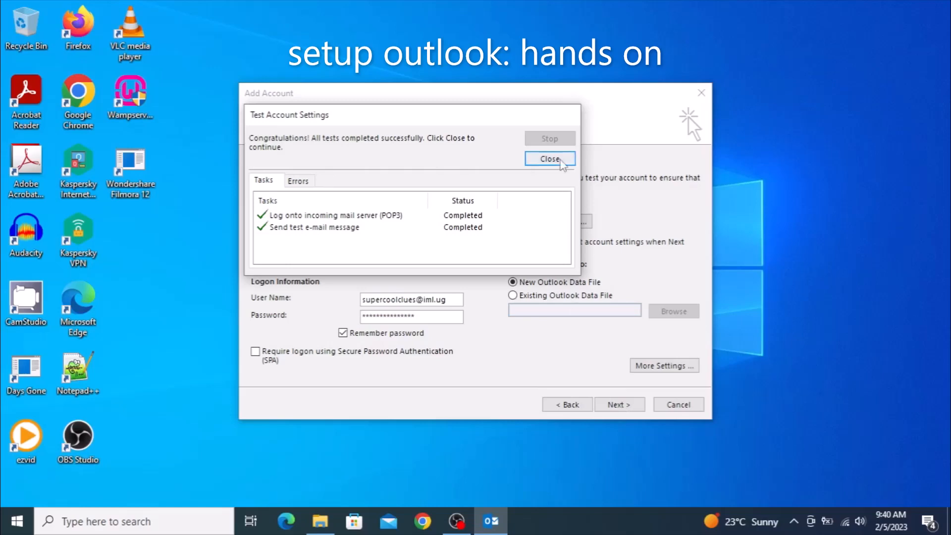
click(560, 163)
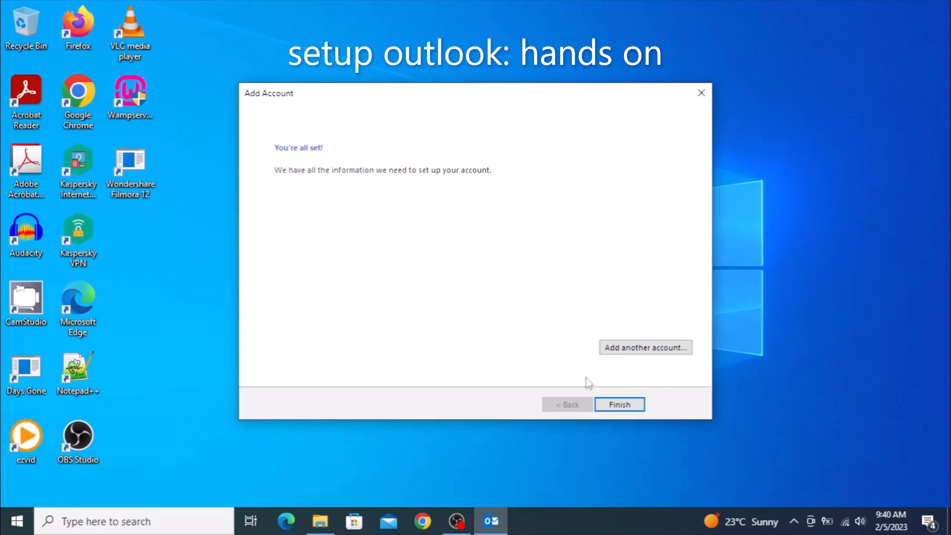
Finish the account setup, read the second test message in the inbox, and close Outlook.
click(618, 408)
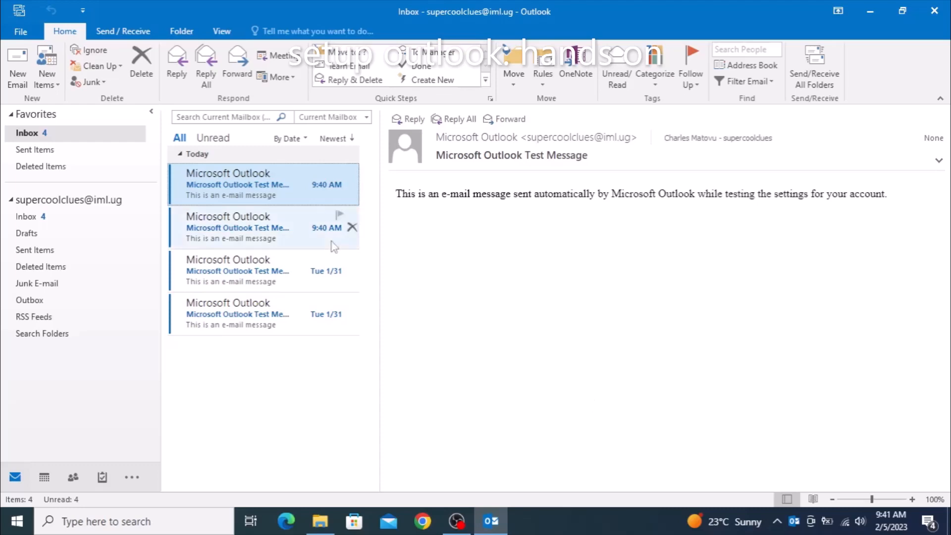
click(237, 231)
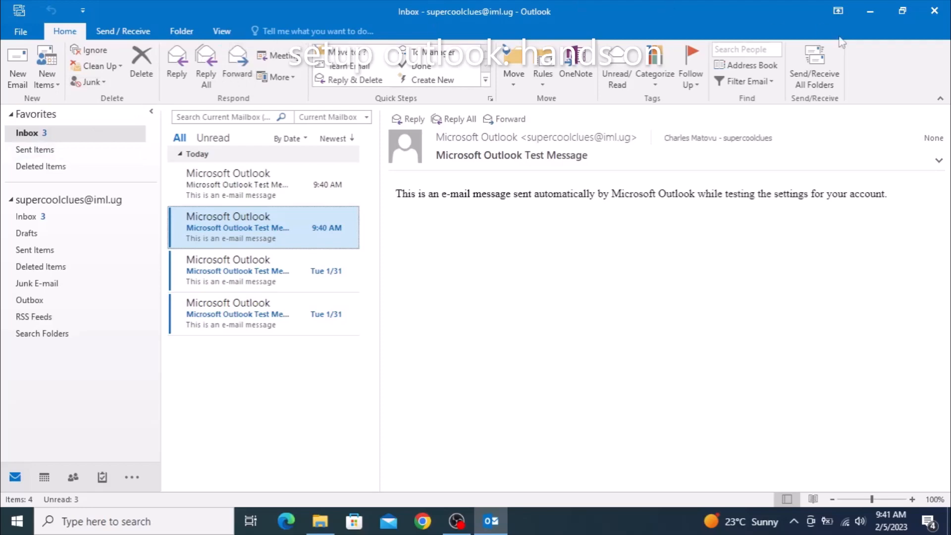
click(935, 12)
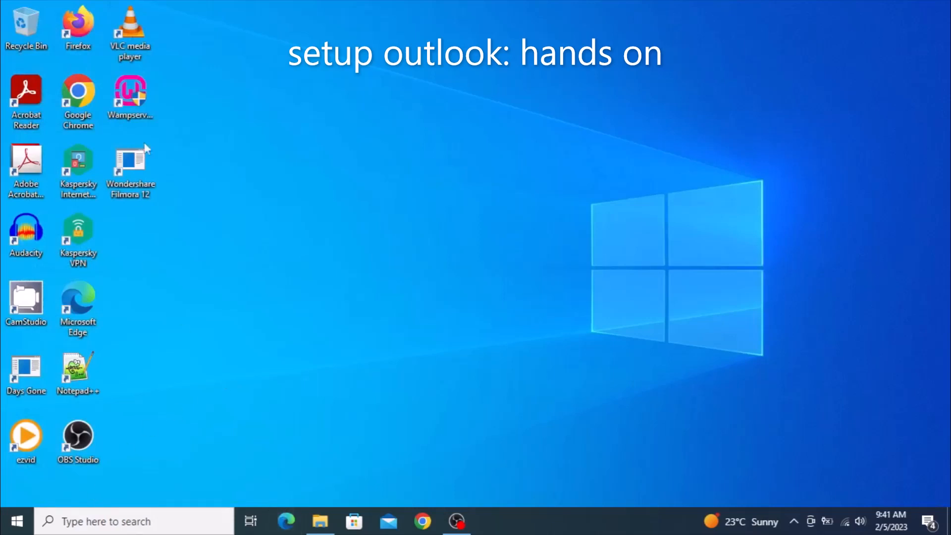
Search for 'out', pin the Outlook 2016 result to the taskbar, and close the search panel.
click(119, 519)
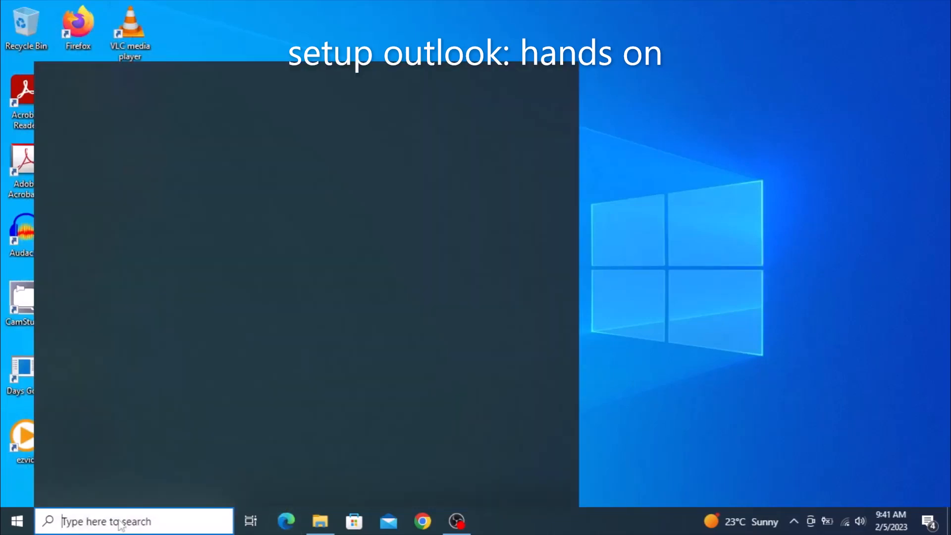
text(out)
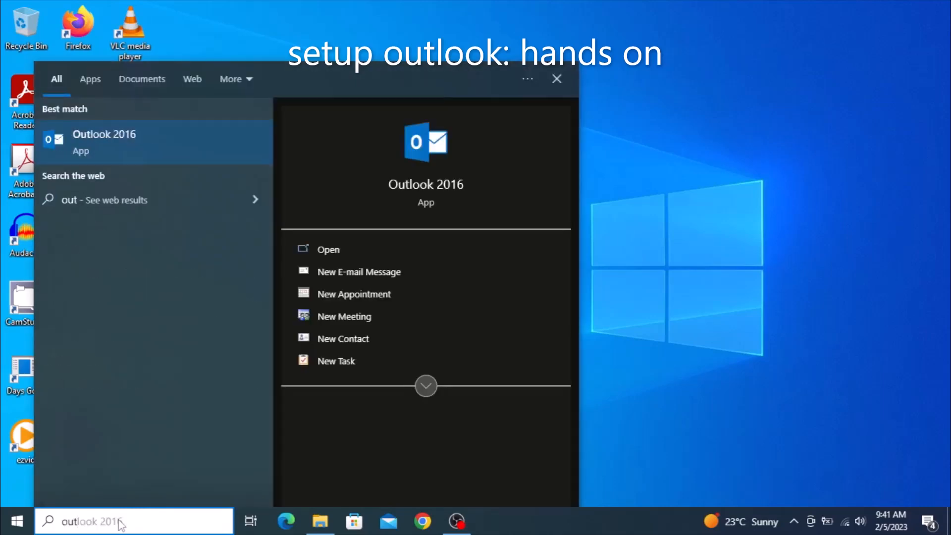
right_click(445, 189)
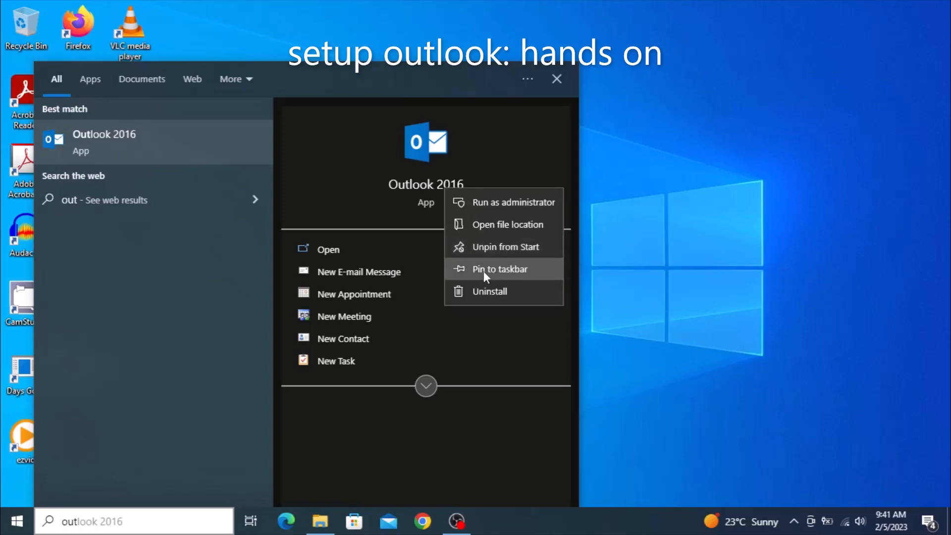
click(501, 272)
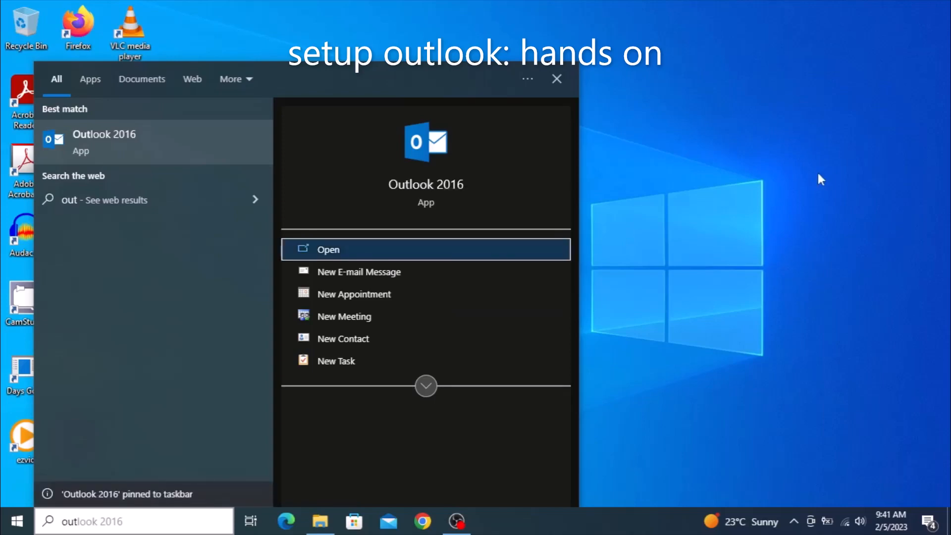
click(810, 103)
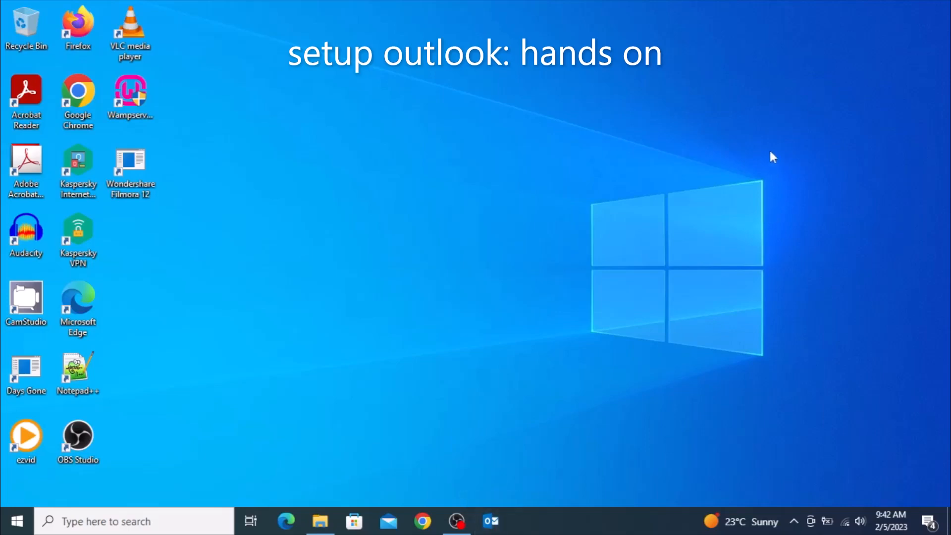
Relaunch Outlook 2016 from its pinned taskbar icon to reopen the inbox with four test messages.
click(492, 521)
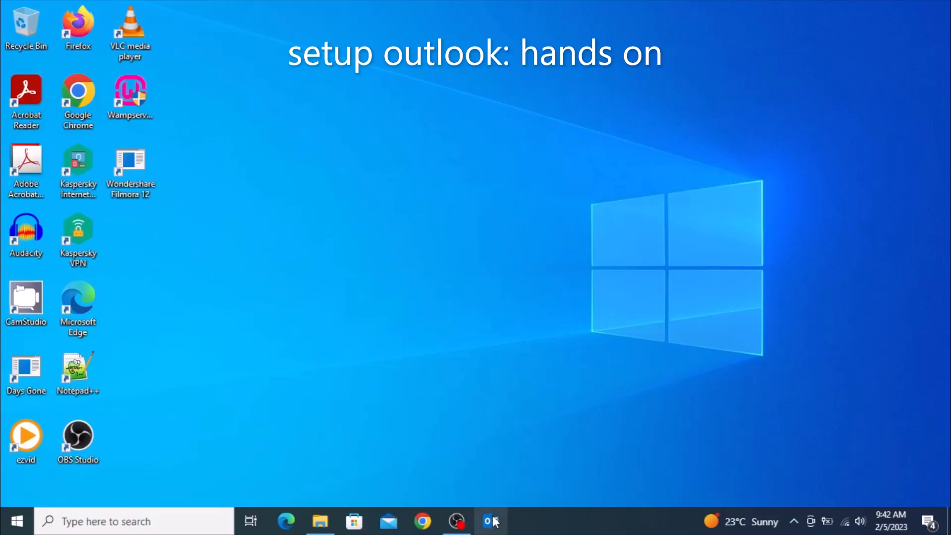